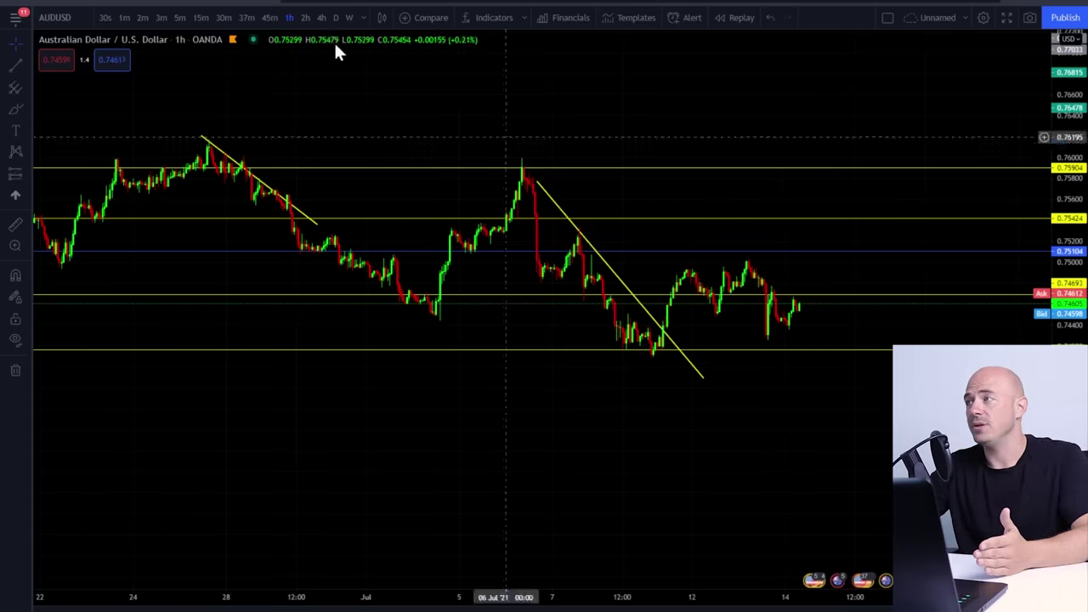
Switch the AUDUSD chart to the 15-minute timeframe and search the indicator library for "the arty".
left_click(199, 16)
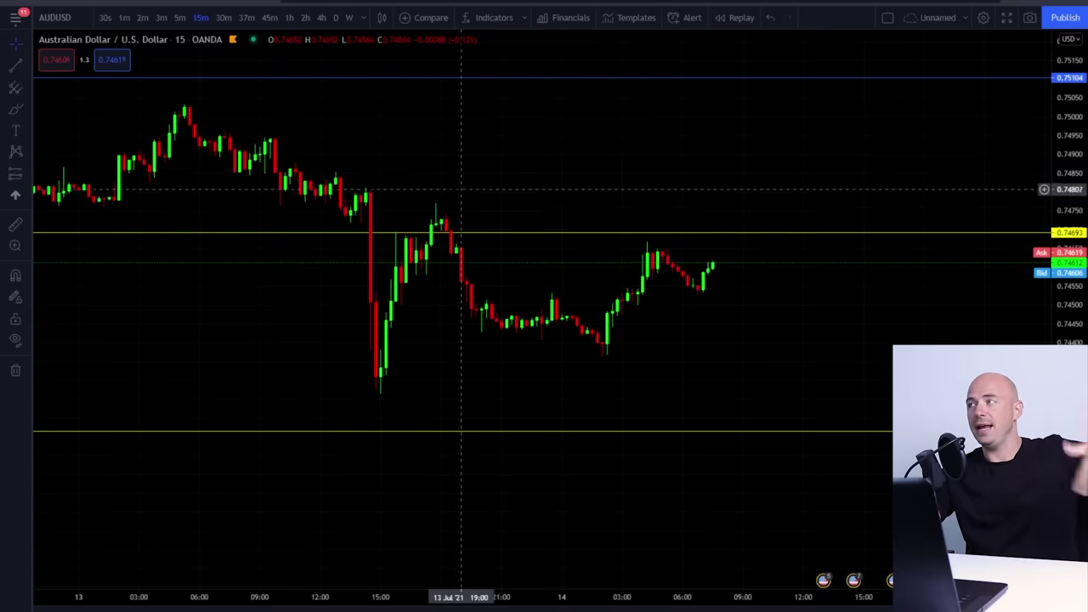
left_click(496, 19)
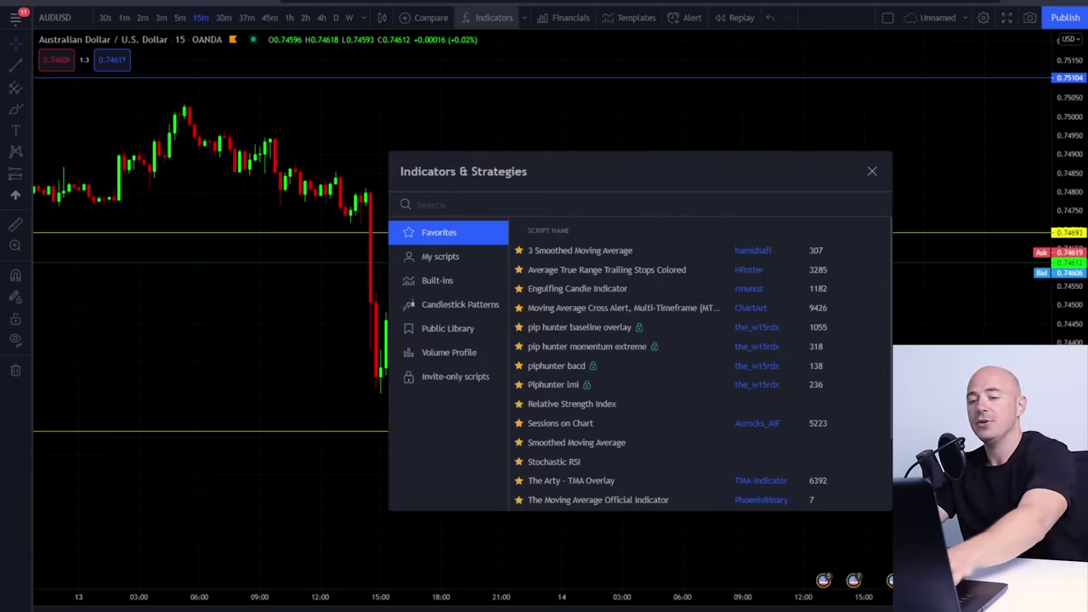
type("the arty")
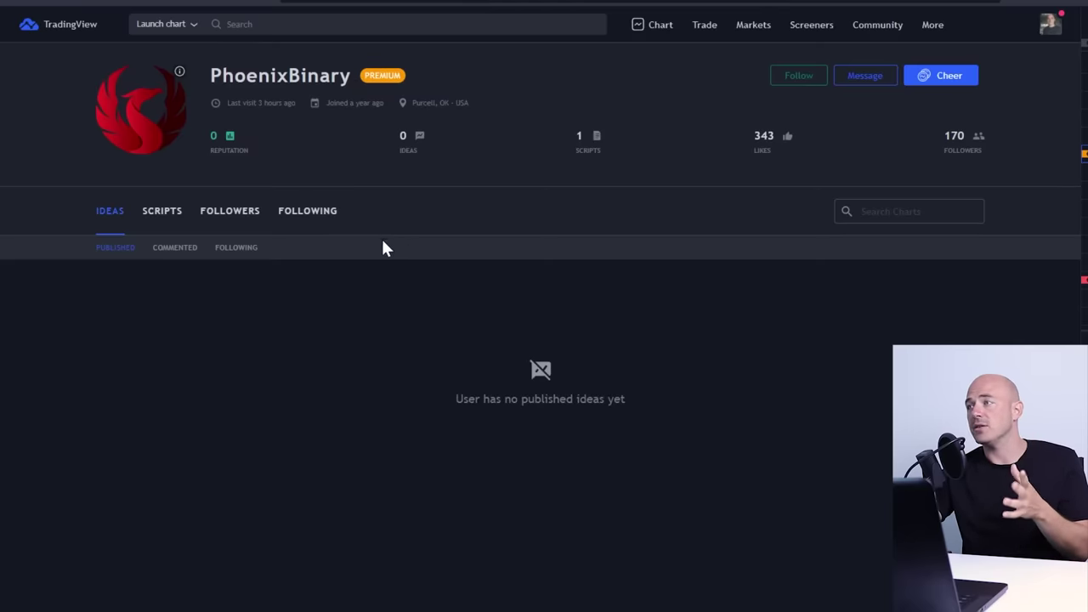
View the indicator author's published scripts and look over the "The Arty" moving average indicator entry.
left_click(171, 217)
scroll(462, 377, "down", 1)
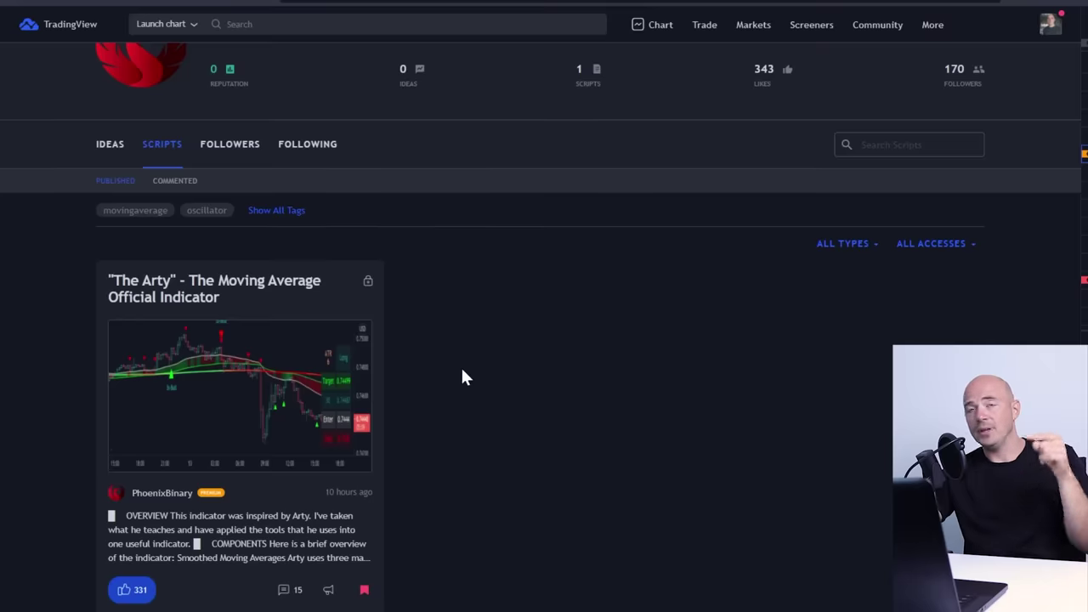
scroll(170, 544, "down", 1)
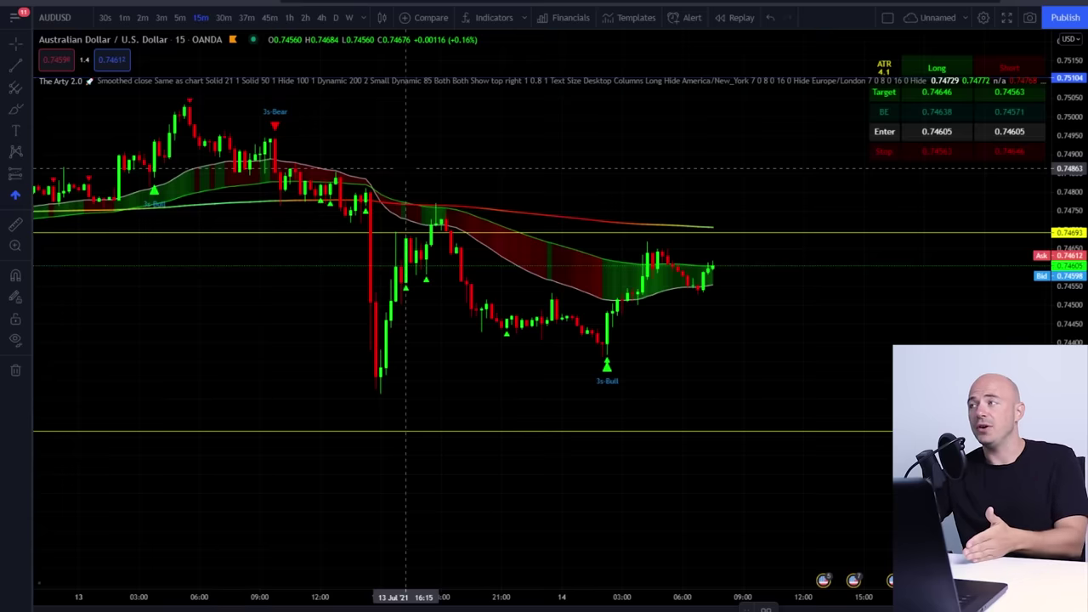
Place an up arrow above the moving averages at 13 Jul 16:15 and a down arrow below them at 13 Jul 10:15.
left_click(406, 169)
left_click(24, 189)
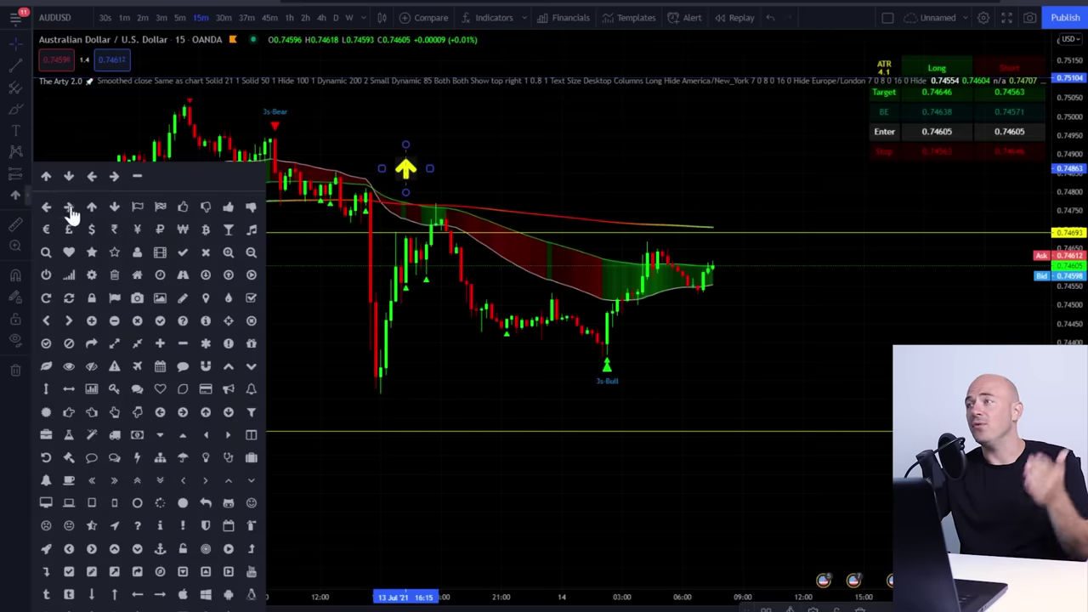
left_click(72, 179)
left_click(284, 261)
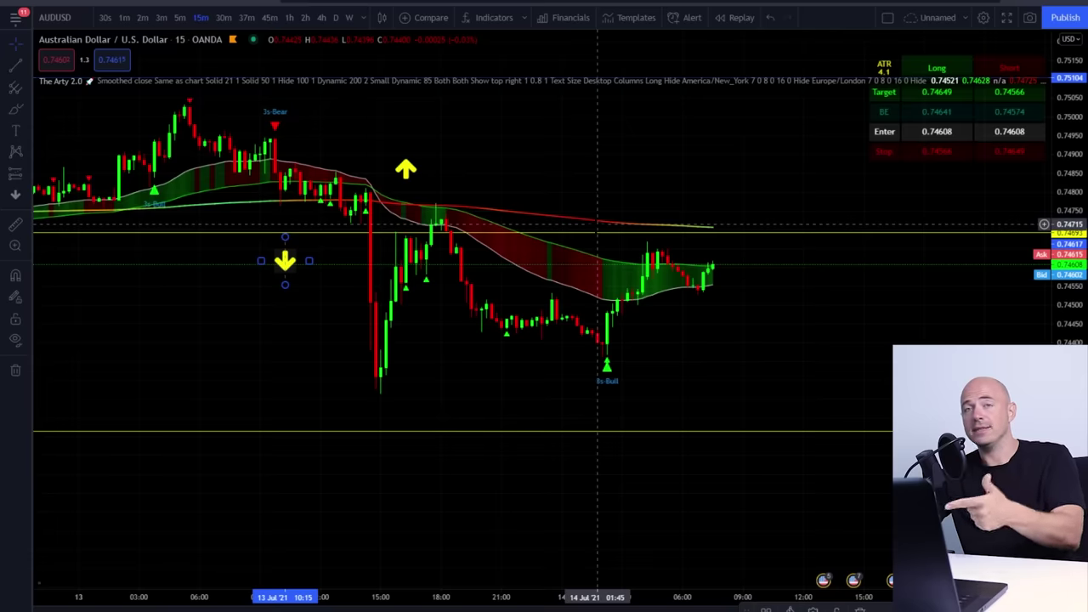
Extend the short position's target downward to about 0.00190 below the entry at 13 Jul 18:15.
left_click(399, 289)
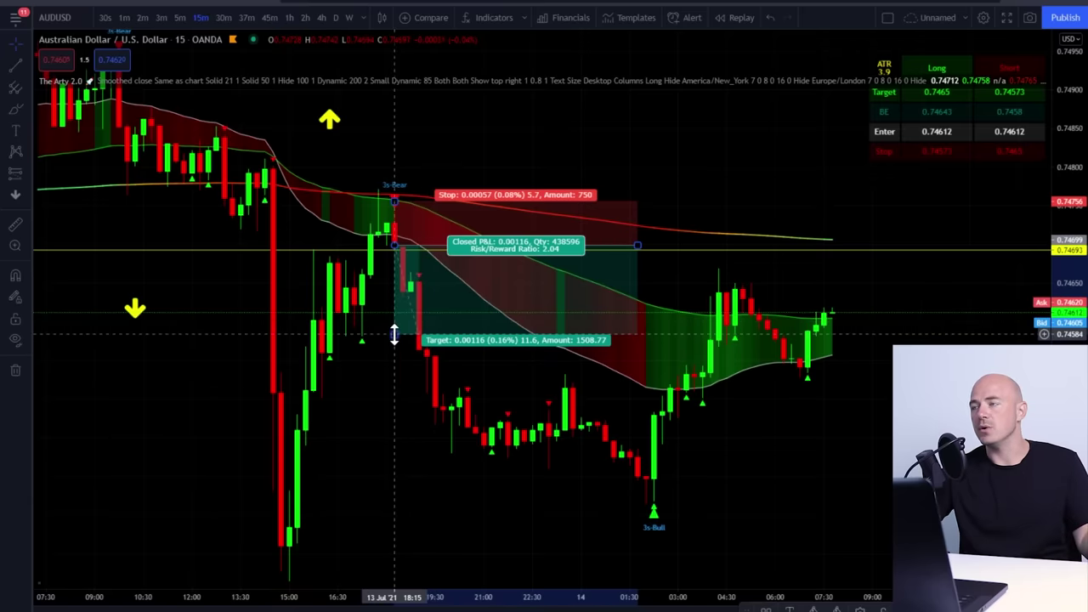
left_click_drag(394, 335, 394, 392)
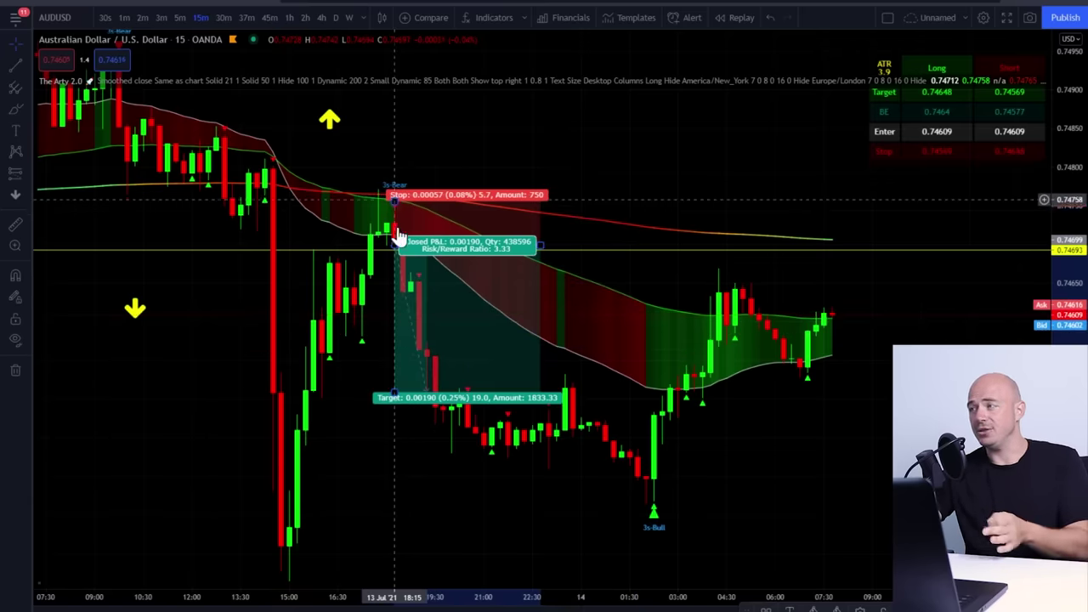
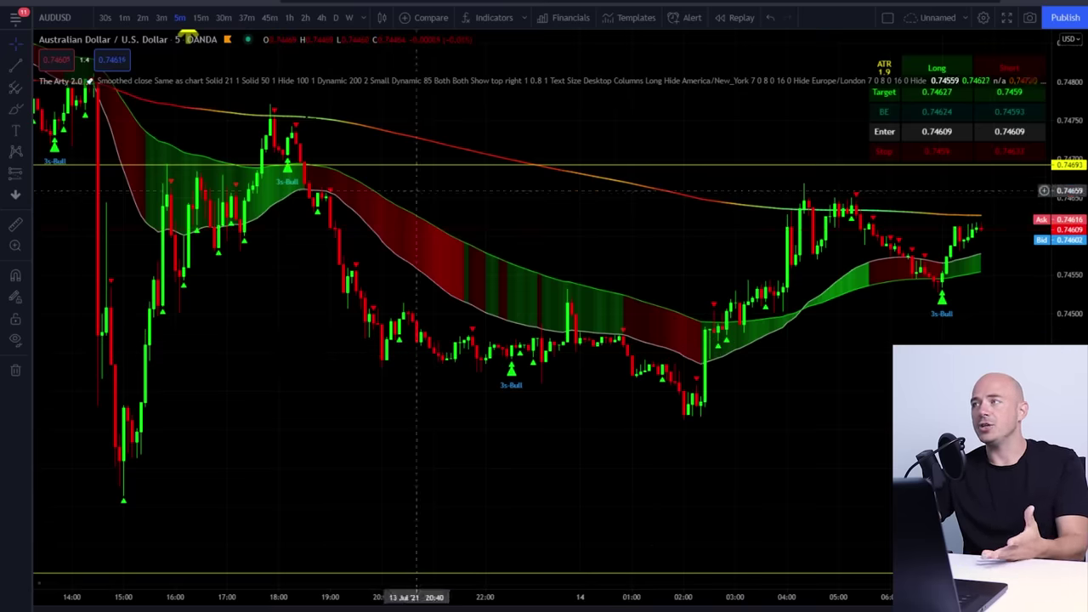
Draw a descending trend line on the 5-minute chart from the 13 Jul 17:45 high to 14 Jul 04:00.
left_click(17, 64)
left_click(266, 111)
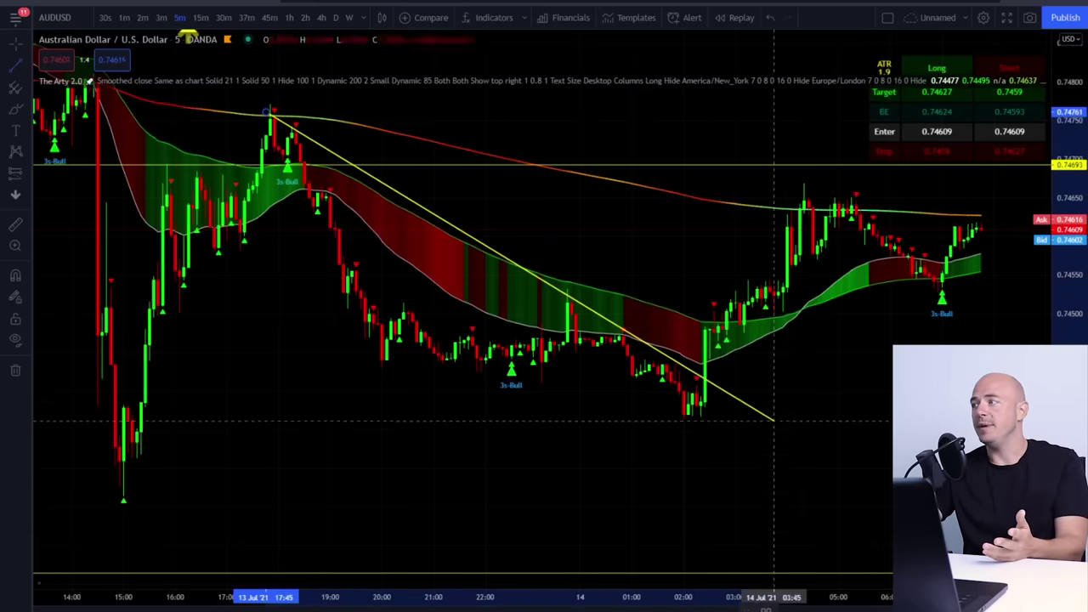
left_click(787, 429)
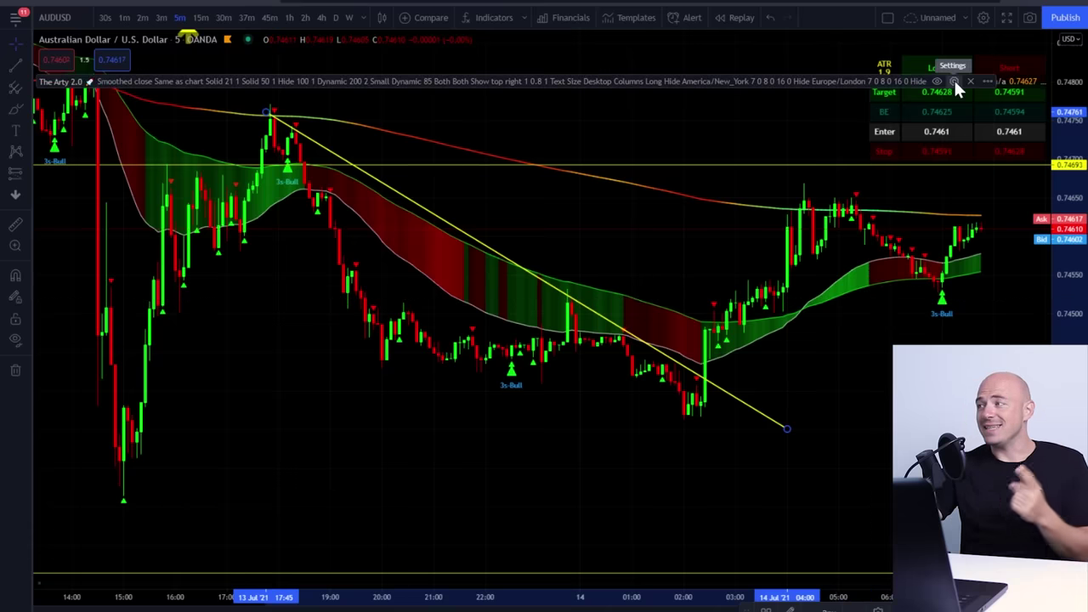
Open the settings of The Arty 2.0 indicator and review the available moving average types.
left_click(954, 80)
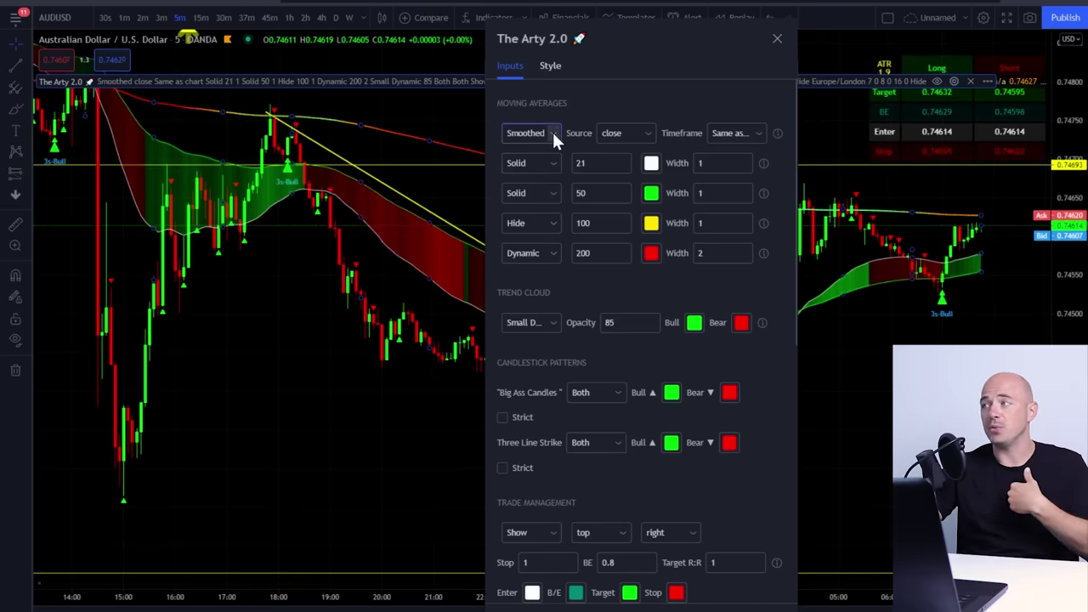
left_click(551, 134)
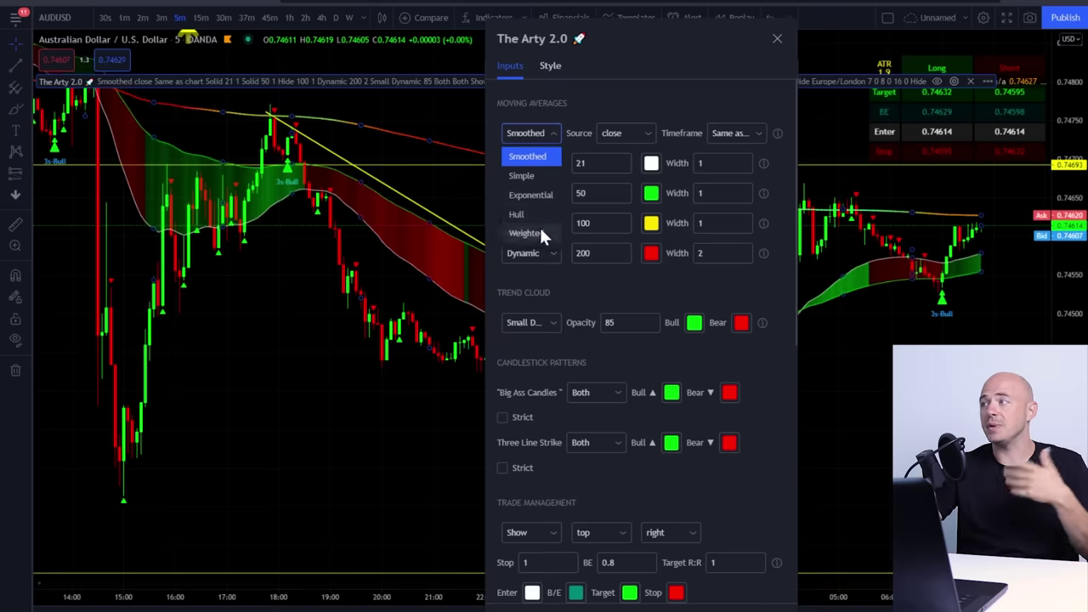
left_click(604, 101)
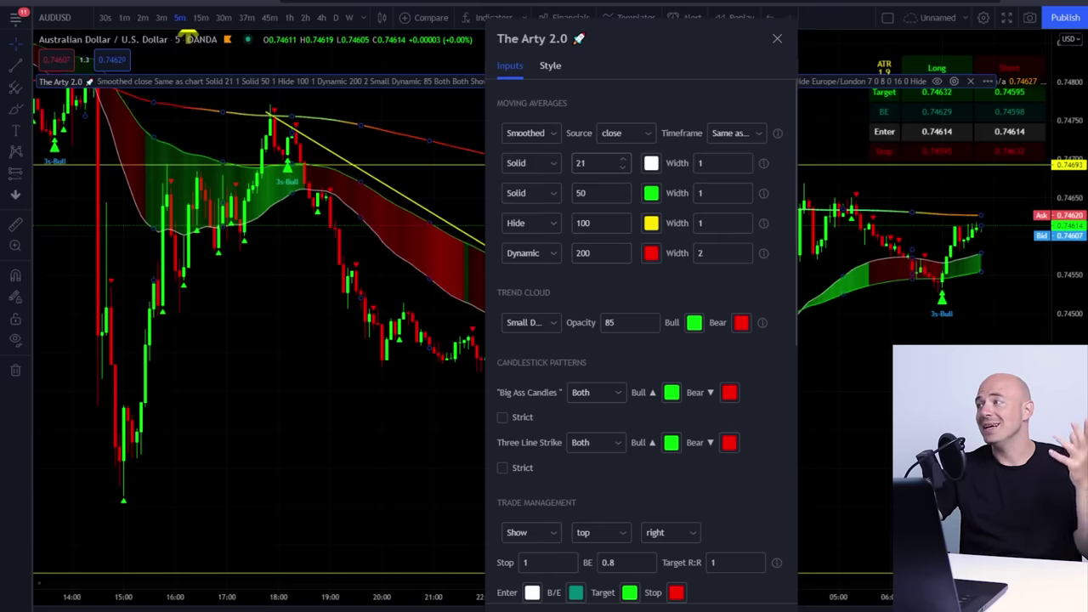
Enable the Strict option for both the Three Line Strike and "Big Ass Candles" patterns.
scroll(587, 268, "down", 3)
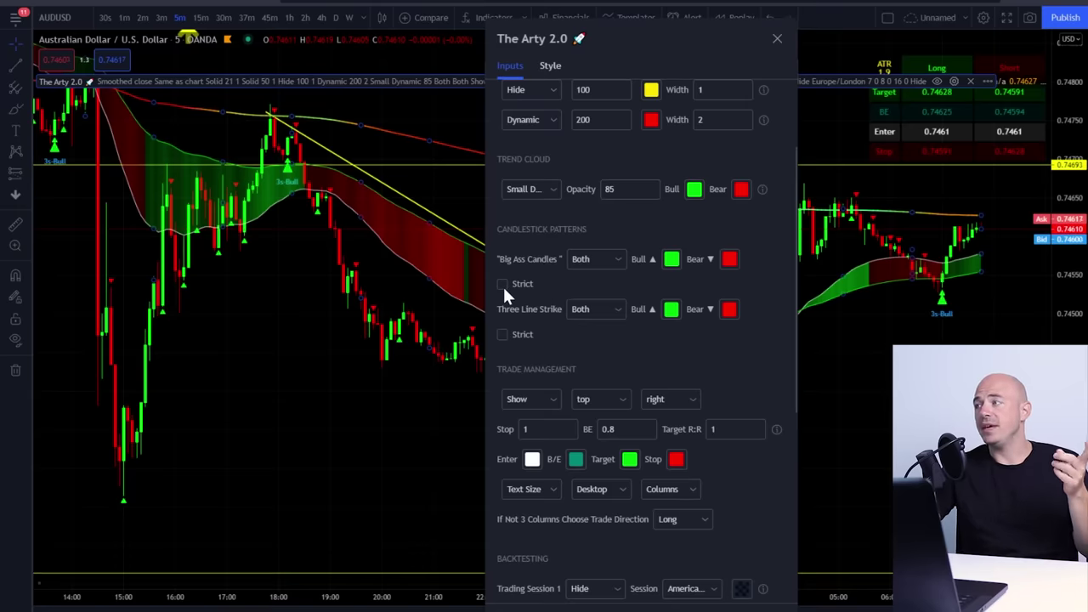
left_click(502, 336)
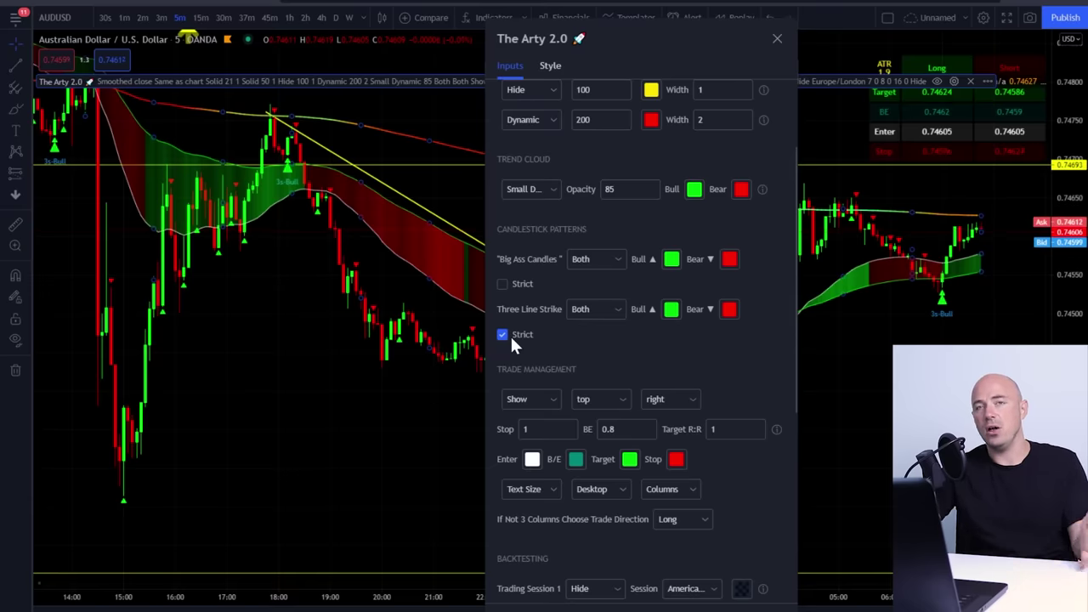
left_click(526, 288)
scroll(516, 226, "down", 1)
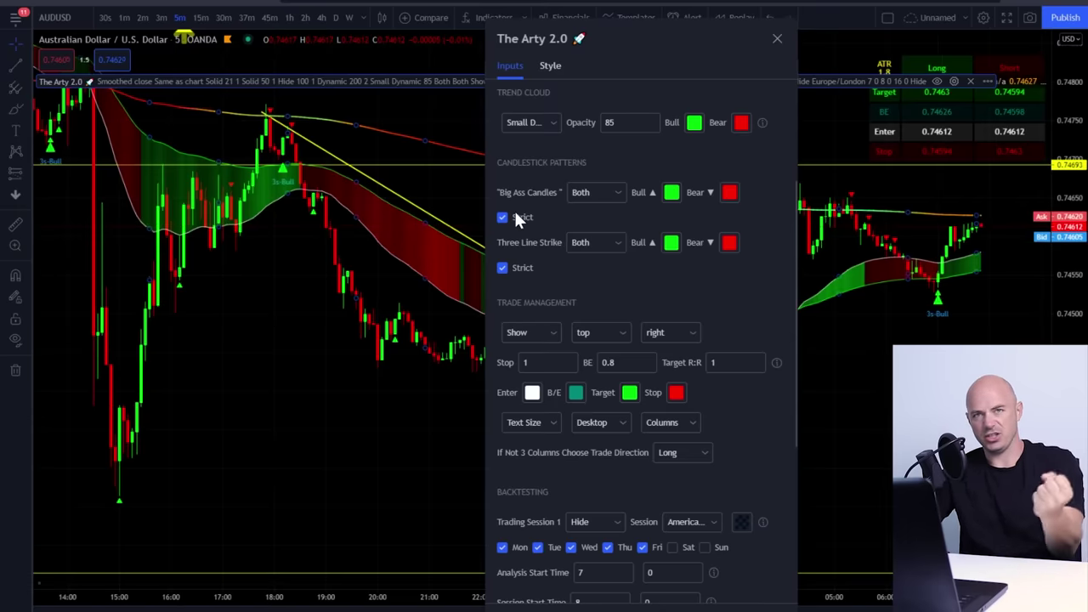
Exclude Monday and Friday from trading session 1 in the backtesting settings and choose the logo display option.
scroll(516, 219, "down", 3)
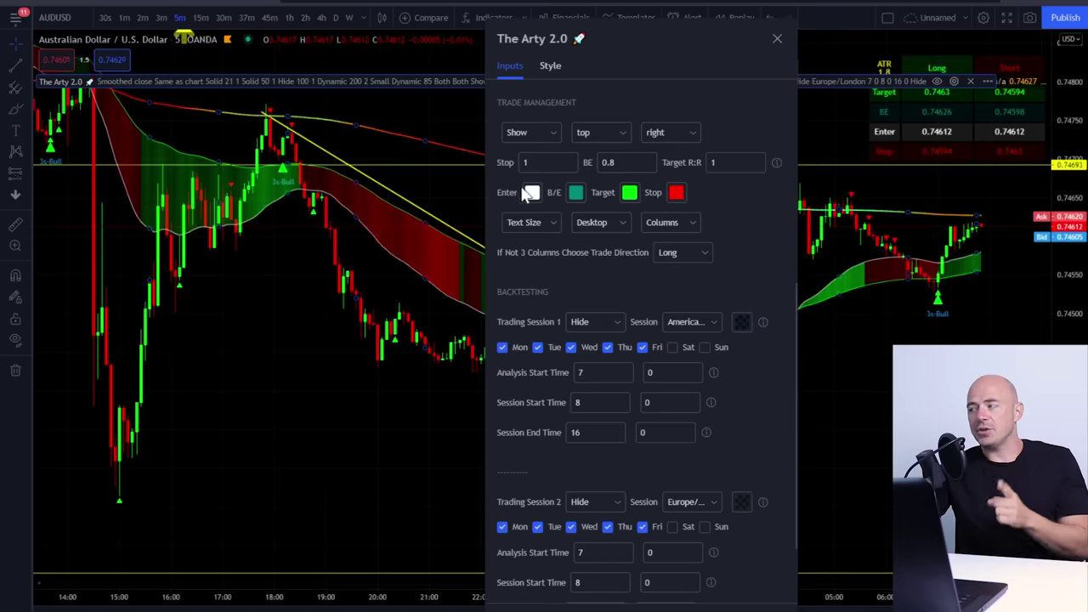
scroll(598, 297, "down", 2)
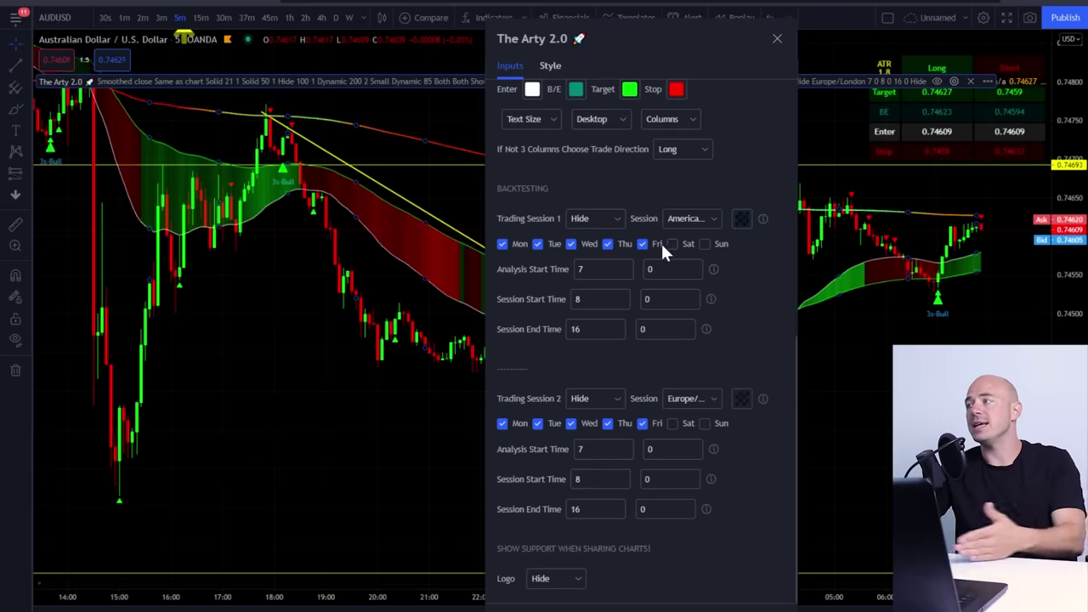
left_click(571, 244)
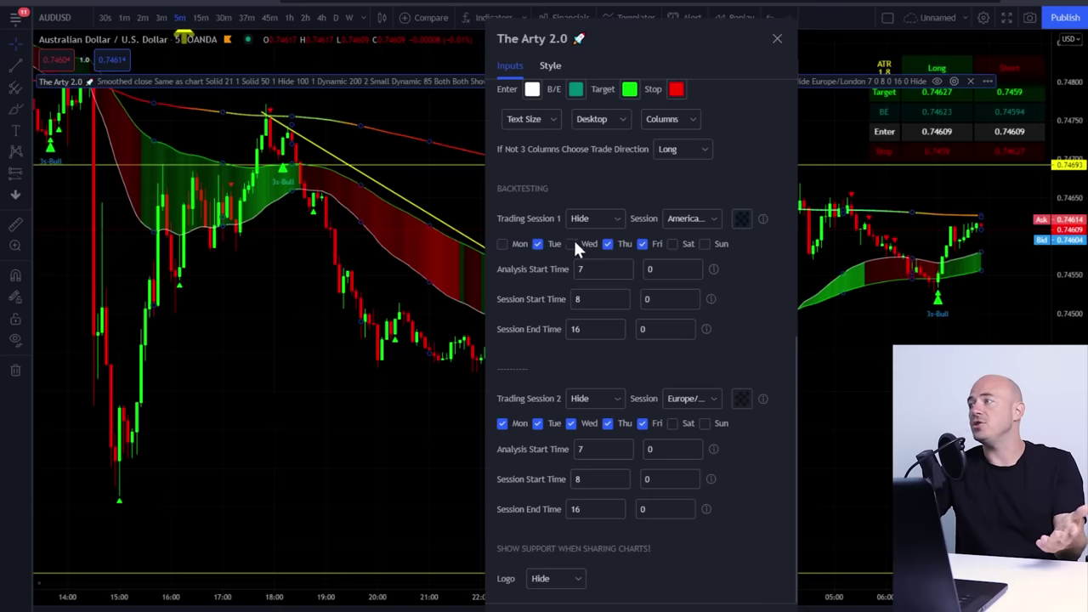
left_click(641, 244)
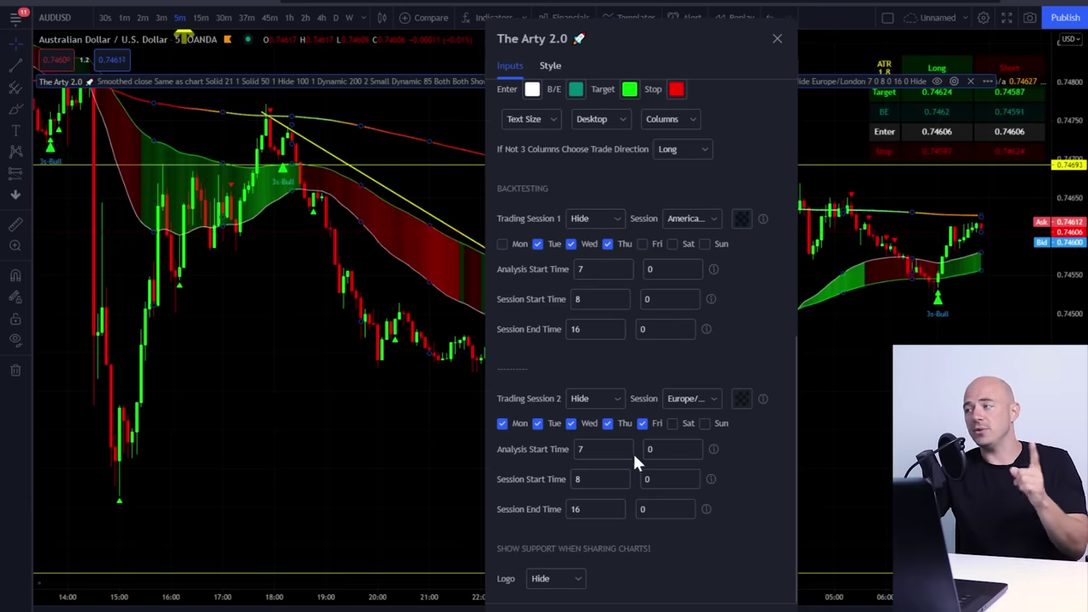
left_click(554, 578)
left_click(543, 601)
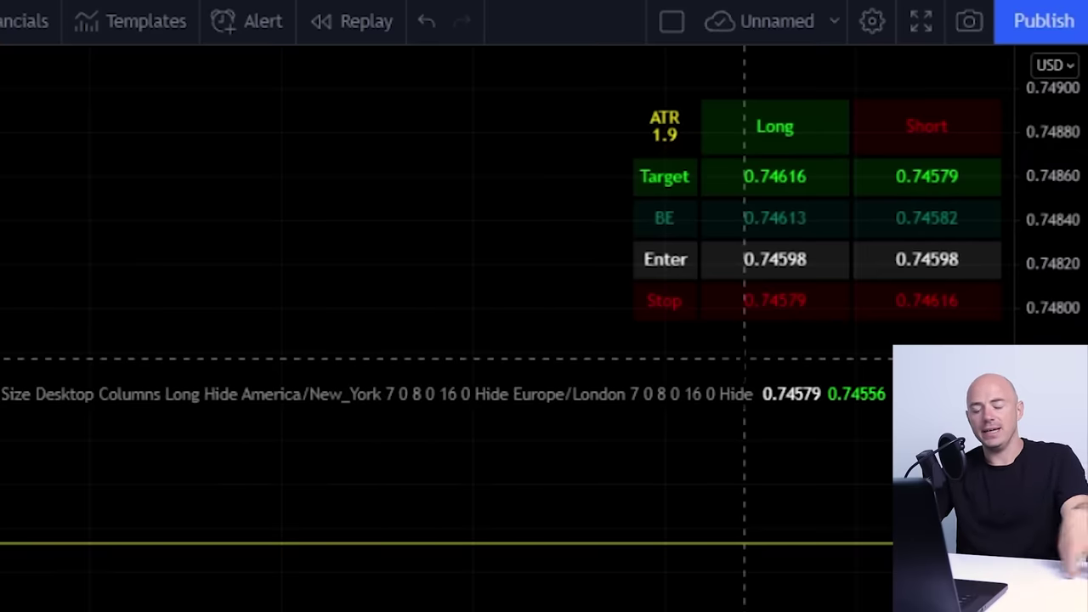
Set the trade management stop to 2, the target R:R to 4 and the BE value to 0.4.
mouse_move(738, 400)
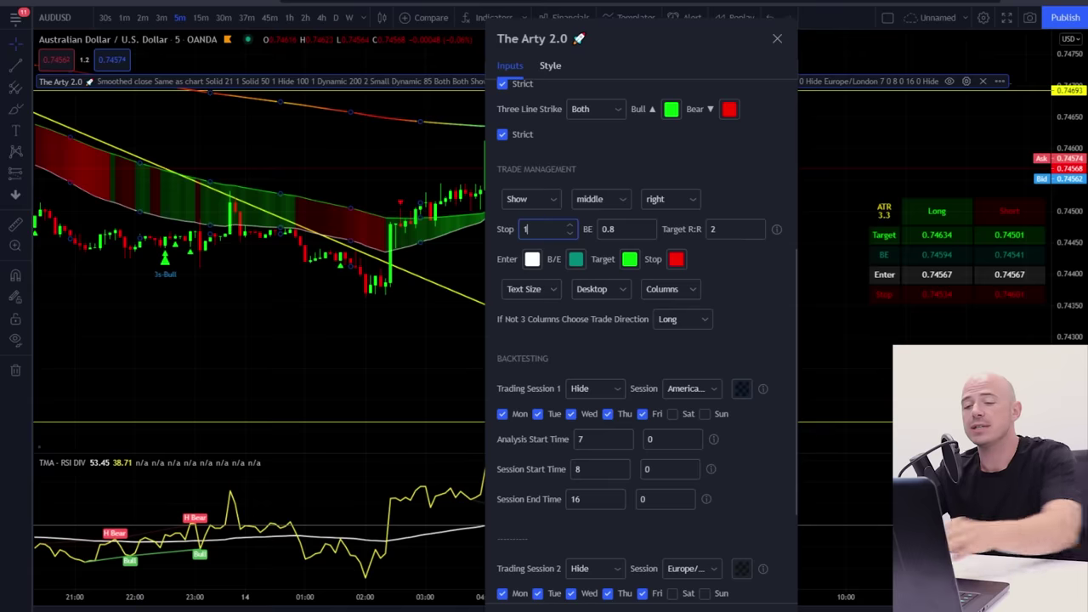
key("BackSpace")
type("2")
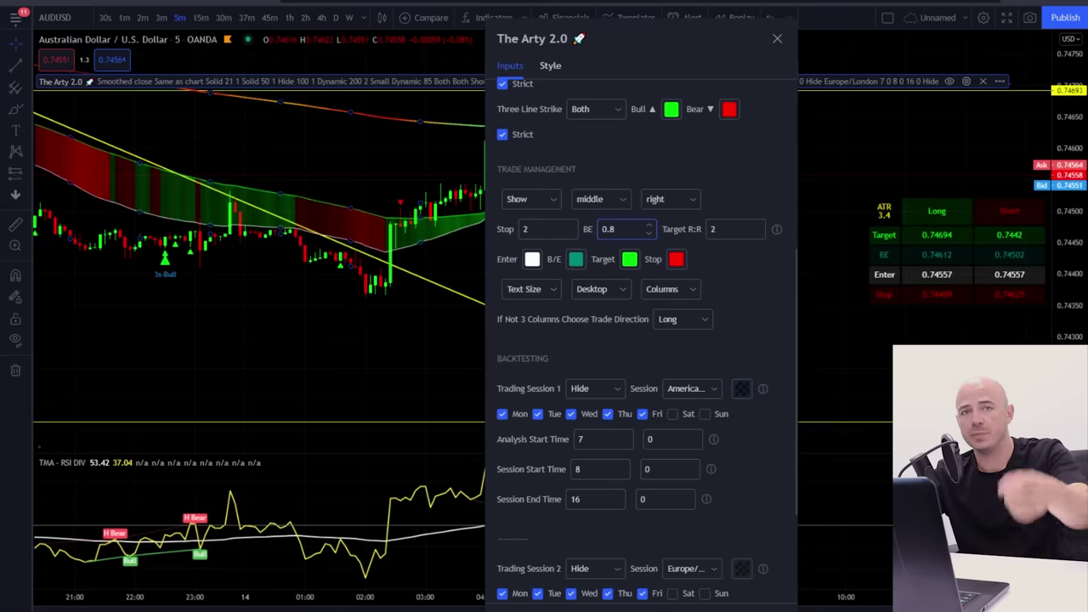
left_click(715, 228)
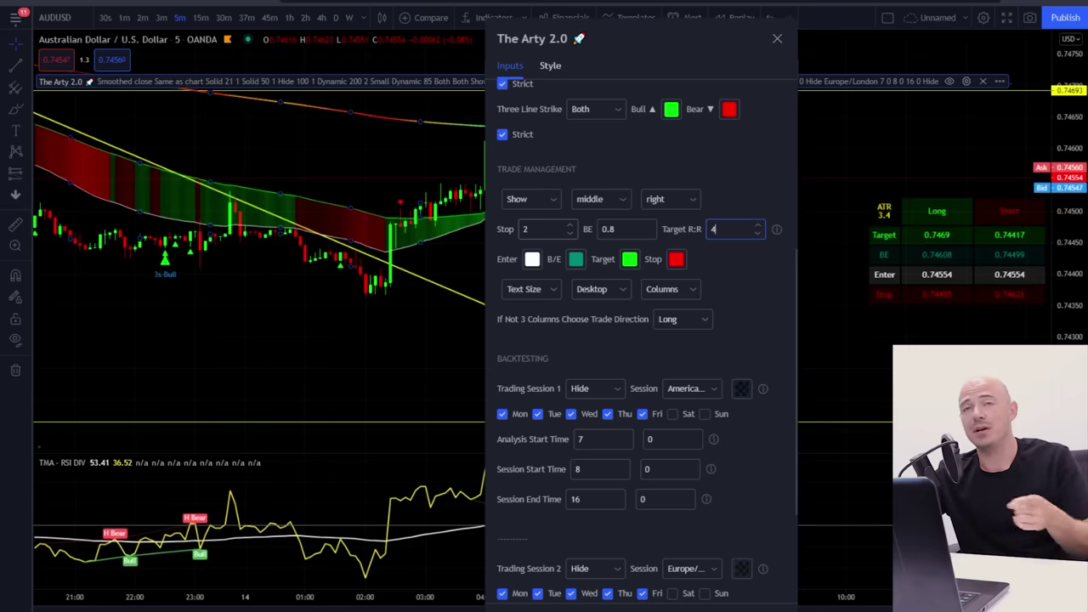
key("shift+Tab")
type("0.4")
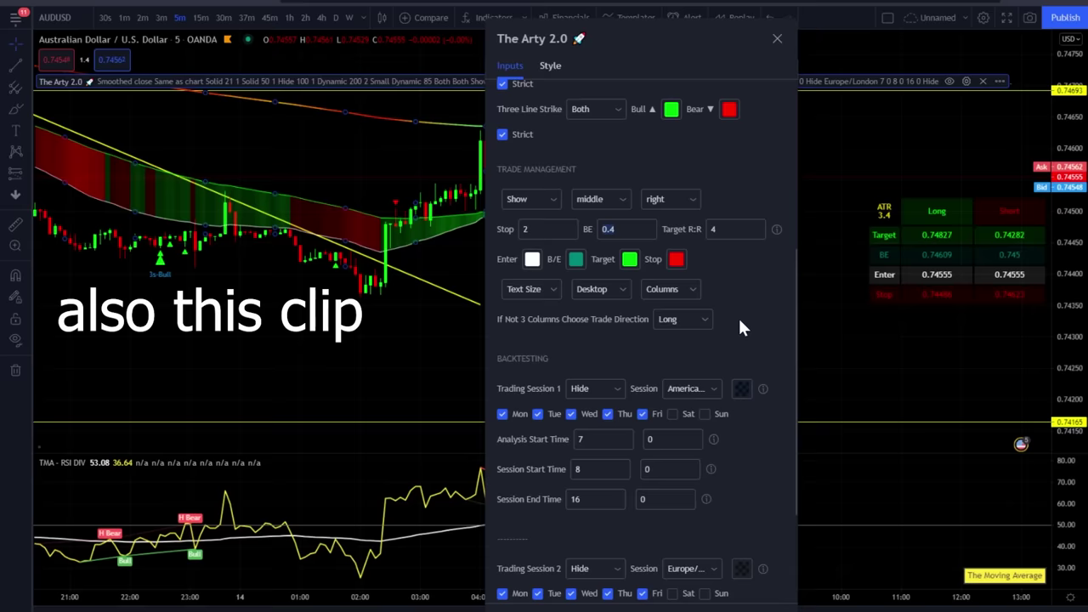
Change the trade management table's display to Phone and its trade direction to Short.
left_click(623, 289)
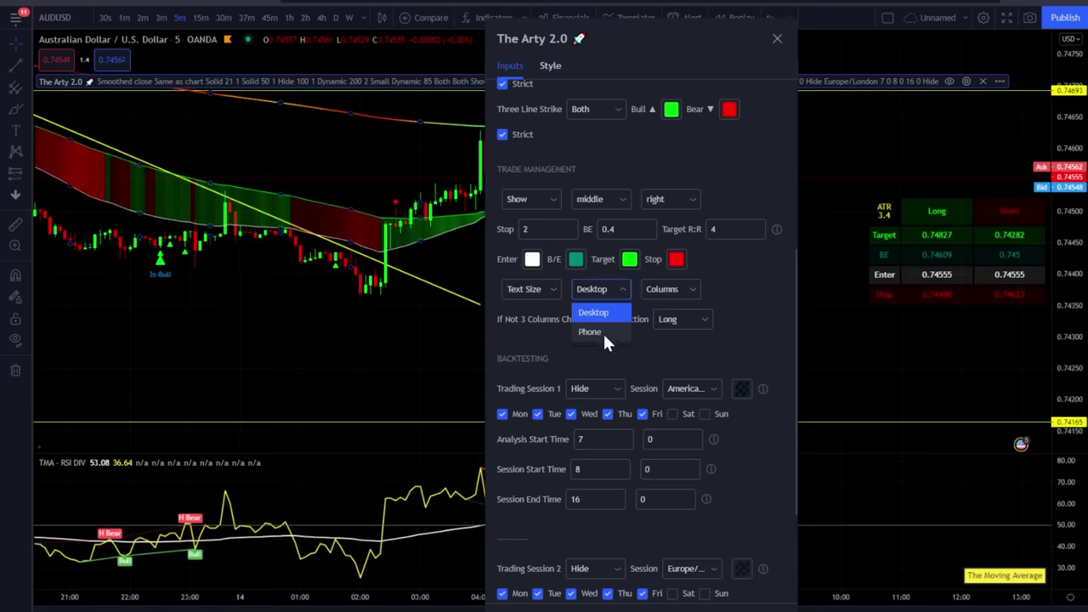
left_click(595, 332)
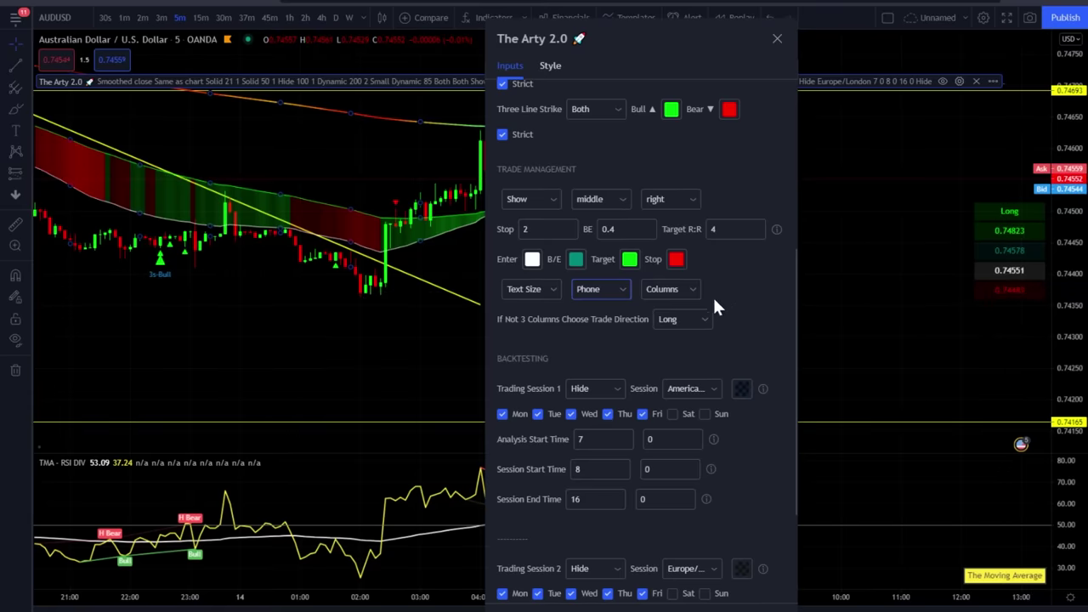
left_click(702, 320)
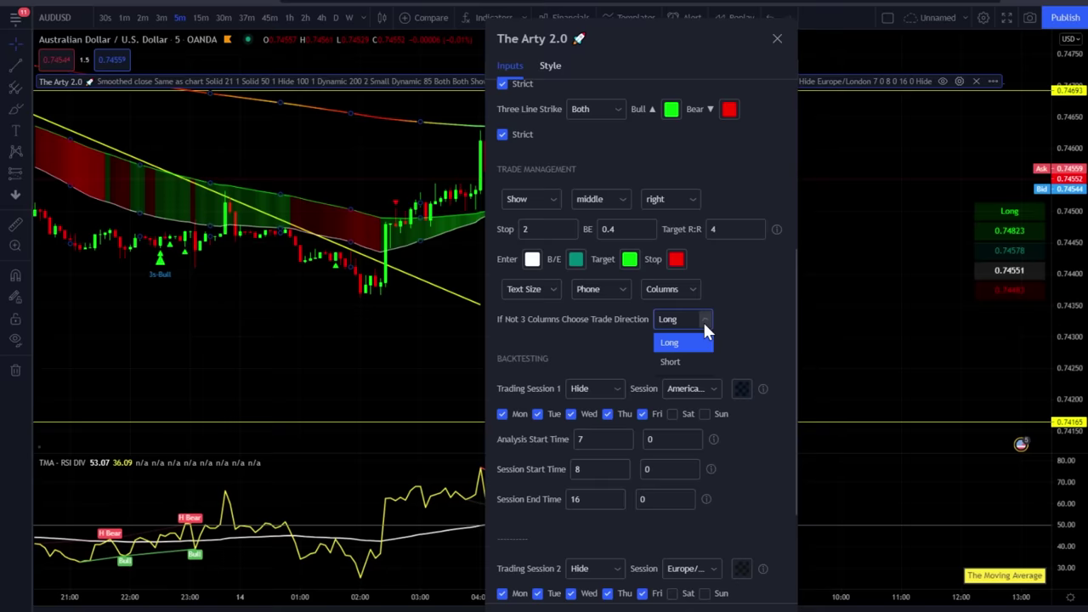
left_click(690, 363)
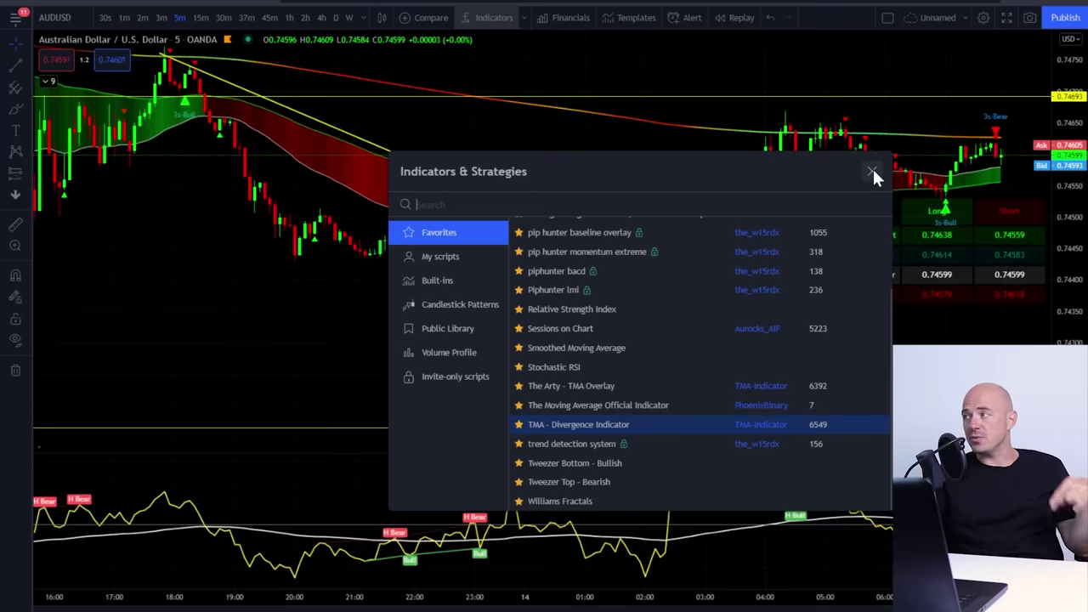
Close the indicator list and maximize the divergence indicator's pane below the price chart.
left_click(872, 170)
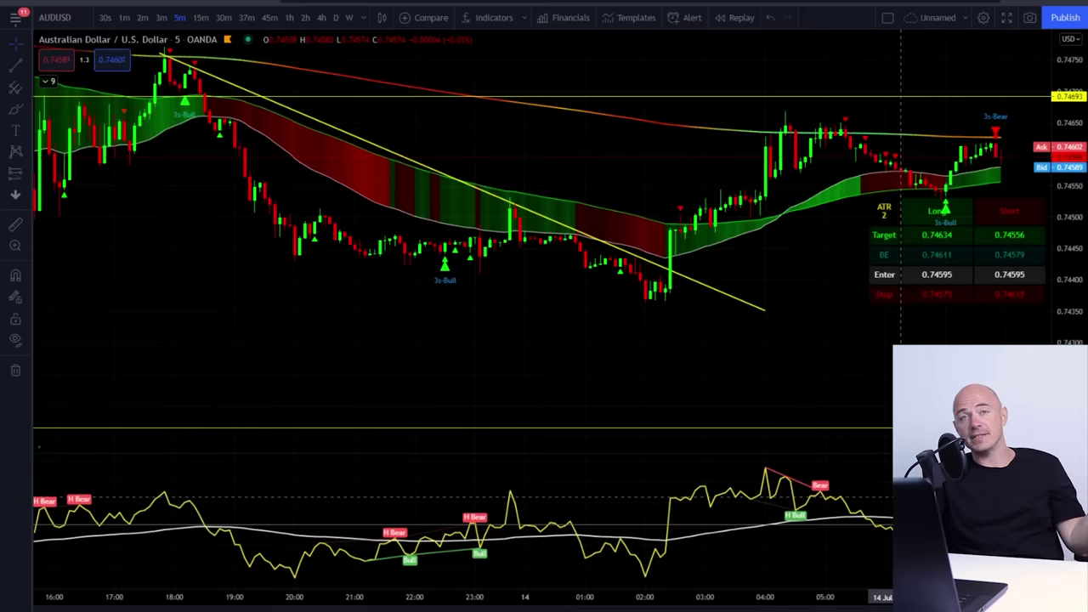
double_click(901, 510)
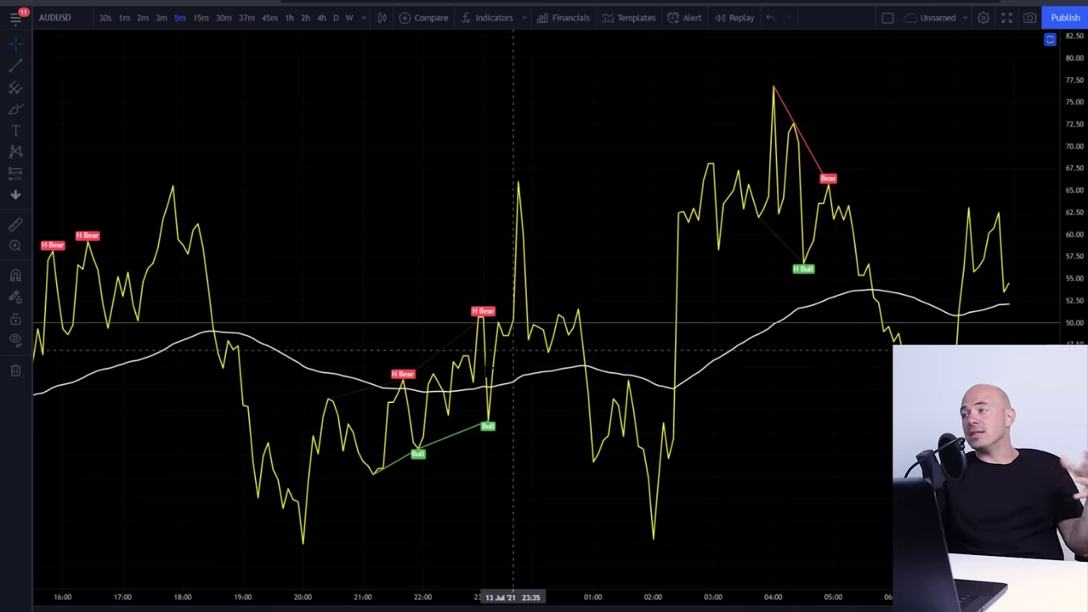